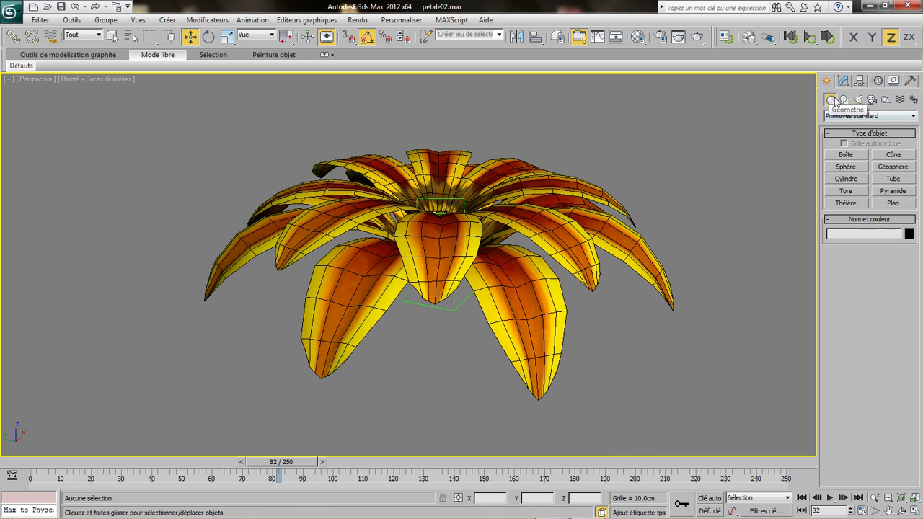
- Create a cylinder with 1 height segment and 16 sides at the flower's centre, radius about 171 cm and height about 136 cm
{"action": "left_click", "coordinate": [845, 177]}
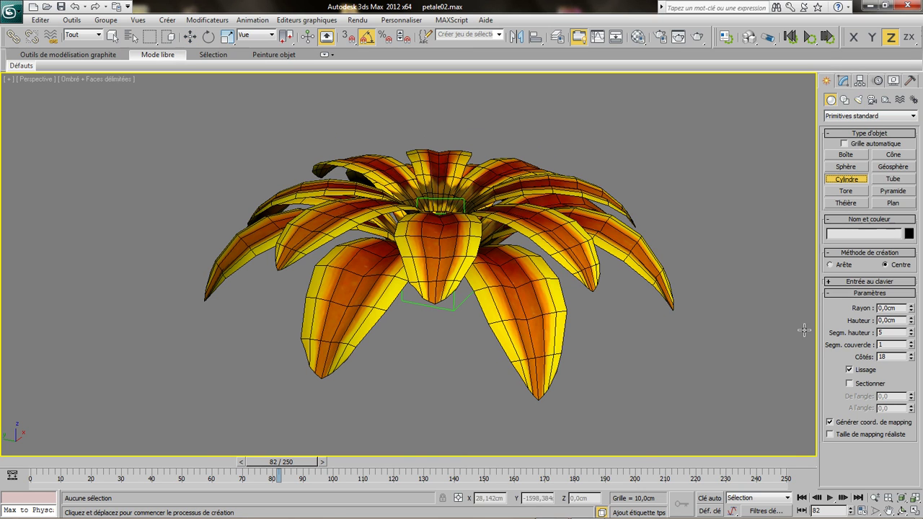
{"action": "left_click_drag", "start_coordinate": [894, 356], "coordinate": [822, 362]}
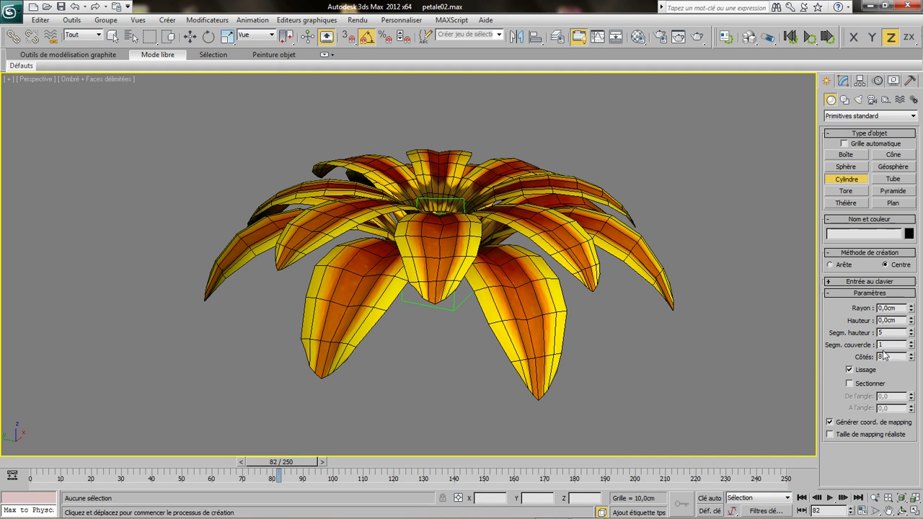
{"action": "middle_click_drag", "start_coordinate": [424, 263], "coordinate": [406, 319], "text": "alt"}
{"action": "middle_click_drag", "start_coordinate": [408, 352], "coordinate": [412, 371], "text": "alt"}
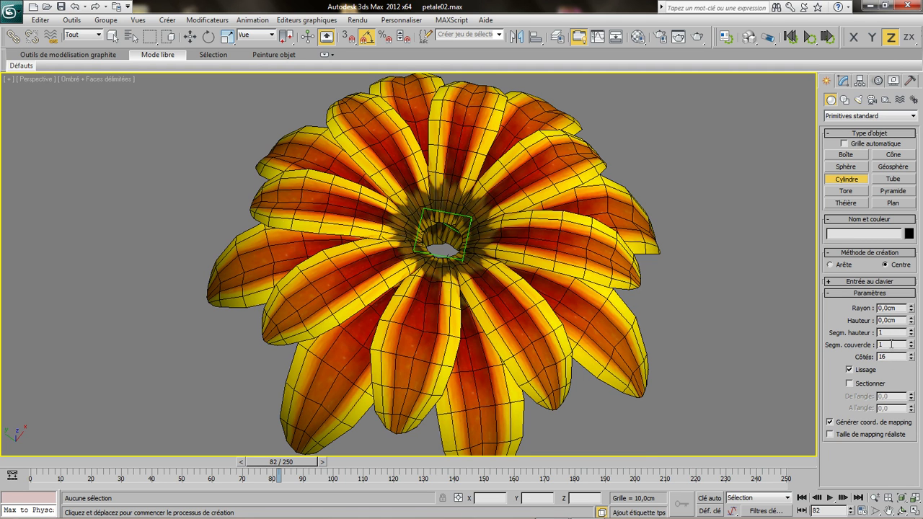
{"action": "middle_click_drag", "start_coordinate": [510, 316], "coordinate": [495, 314]}
{"action": "key", "text": "t"}
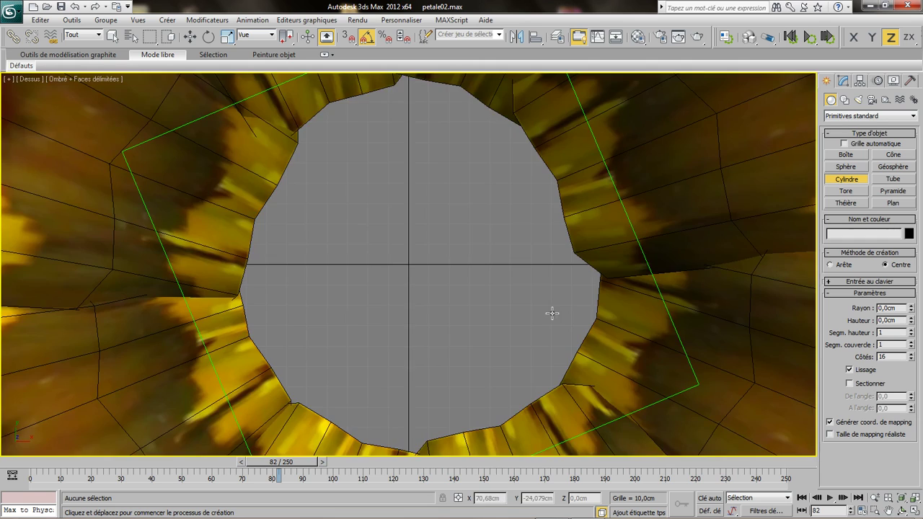
{"action": "scroll", "coordinate": [484, 296], "scroll_direction": "down", "scroll_amount": 4}
{"action": "scroll", "coordinate": [433, 271], "scroll_direction": "down", "scroll_amount": 4}
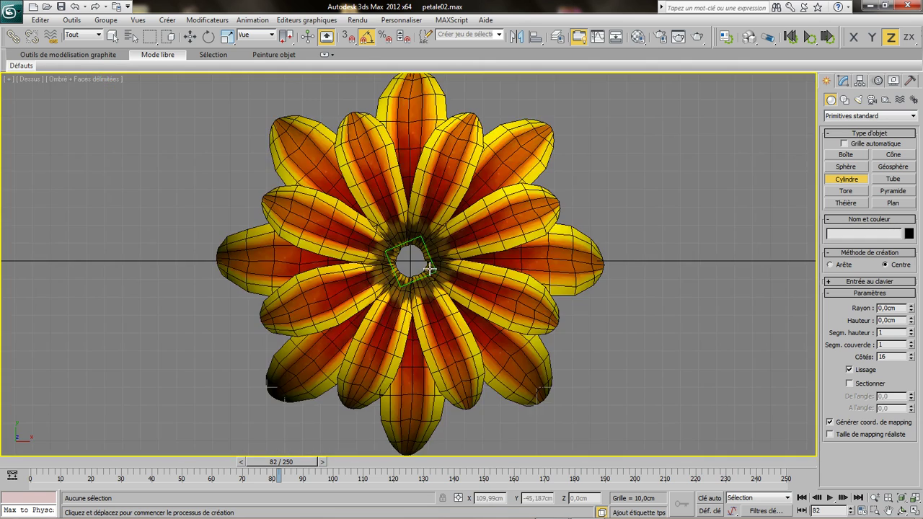
{"action": "key", "text": "F3"}
{"action": "scroll", "coordinate": [425, 279], "scroll_direction": "up", "scroll_amount": 3}
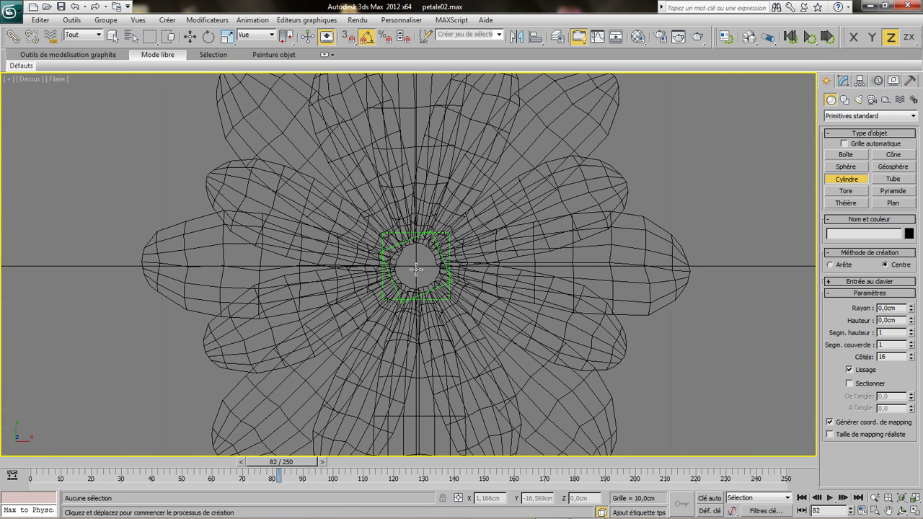
{"action": "left_click_drag", "start_coordinate": [414, 264], "coordinate": [436, 306]}
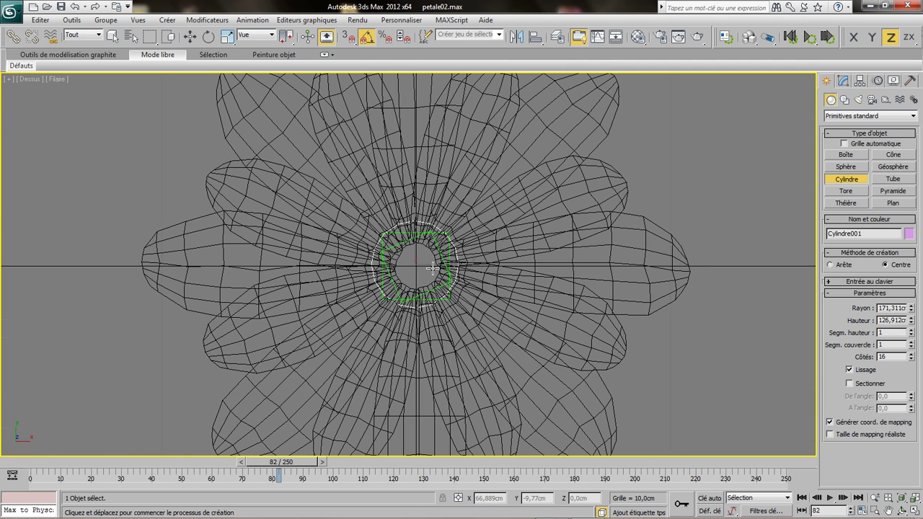
- Centre the cylinder on the flower by setting its X and Y positions to 0 cm
{"action": "mouse_move", "coordinate": [390, 341]}
{"action": "middle_mouse_down"}
{"action": "mouse_move", "coordinate": [438, 368]}
{"action": "mouse_move", "coordinate": [453, 303]}
{"action": "mouse_move", "coordinate": [447, 316]}
{"action": "mouse_move", "coordinate": [427, 310]}
{"action": "middle_mouse_up"}
{"action": "key", "text": "p"}
{"action": "key", "text": "F3"}
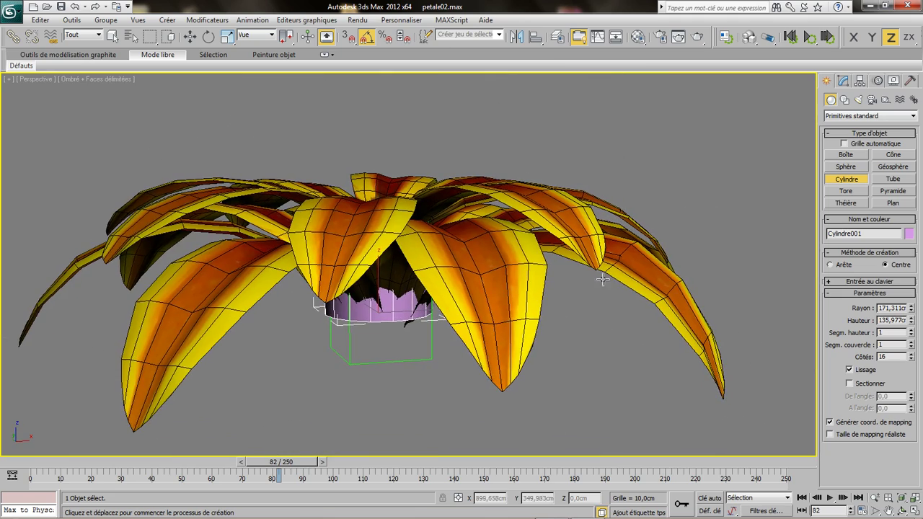
{"action": "left_click", "coordinate": [842, 82]}
{"action": "right_click", "coordinate": [499, 267]}
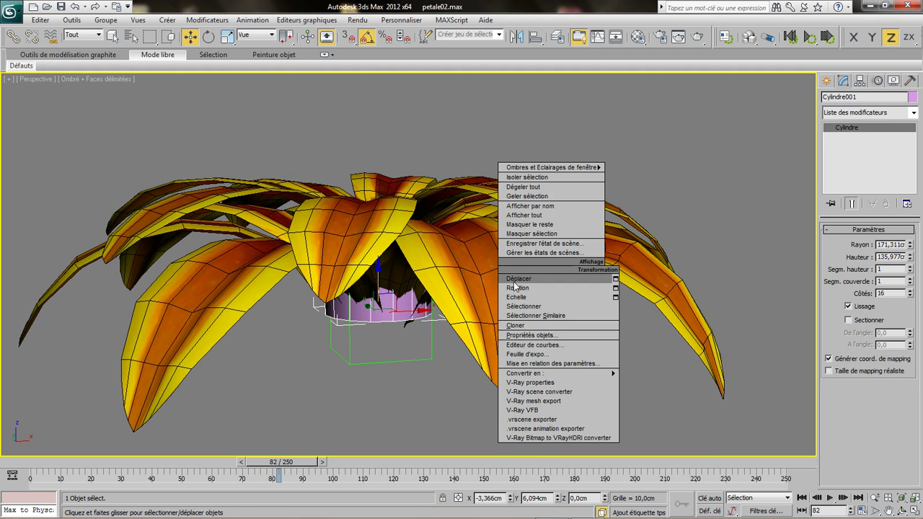
{"action": "left_click", "coordinate": [519, 280]}
{"action": "right_click", "coordinate": [510, 499]}
{"action": "right_click", "coordinate": [558, 500]}
- At frame 50, lower the cylinder below the petals to Z about -95 cm and increase its radius to about 190 cm
{"action": "middle_click_drag", "start_coordinate": [397, 302], "coordinate": [426, 315], "text": "alt"}
{"action": "key", "text": "f"}
{"action": "middle_click_drag", "start_coordinate": [424, 261], "coordinate": [416, 290]}
{"action": "scroll", "coordinate": [416, 290], "scroll_direction": "down", "scroll_amount": 5}
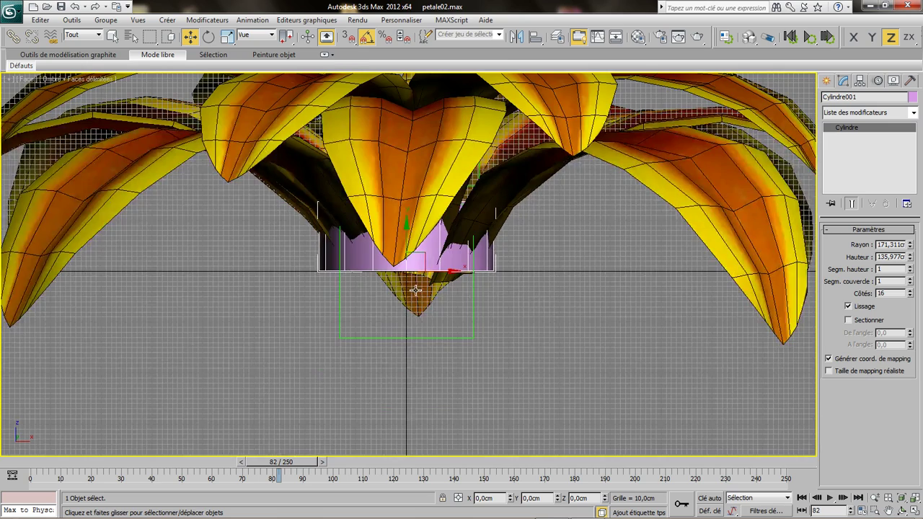
{"action": "left_click_drag", "start_coordinate": [265, 469], "coordinate": [206, 474]}
{"action": "key", "text": "w"}
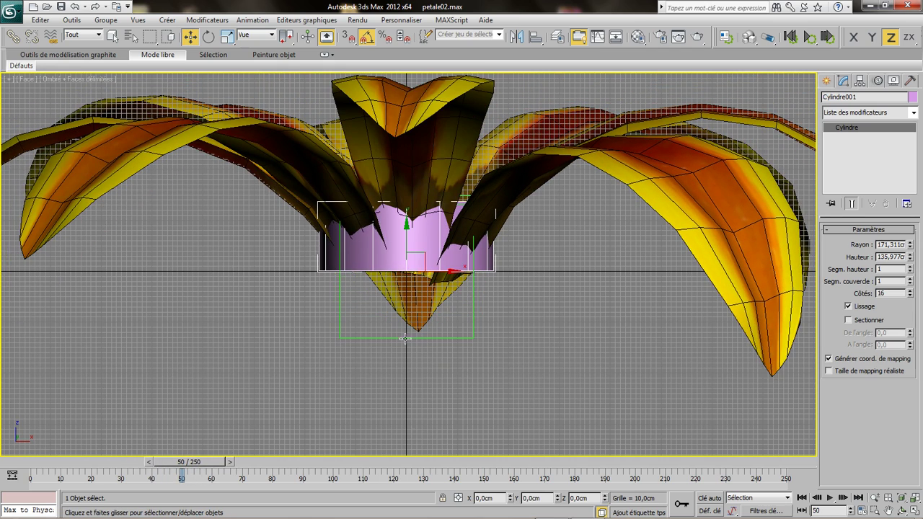
{"action": "middle_click_drag", "start_coordinate": [409, 310], "coordinate": [407, 295]}
{"action": "left_click_drag", "start_coordinate": [402, 219], "coordinate": [402, 264]}
{"action": "mouse_move", "coordinate": [911, 245]}
{"action": "left_mouse_down"}
{"action": "mouse_move", "coordinate": [910, 274]}
{"action": "mouse_move", "coordinate": [913, 241]}
{"action": "left_mouse_up"}
{"action": "scroll", "coordinate": [476, 267], "scroll_direction": "down", "scroll_amount": 6}
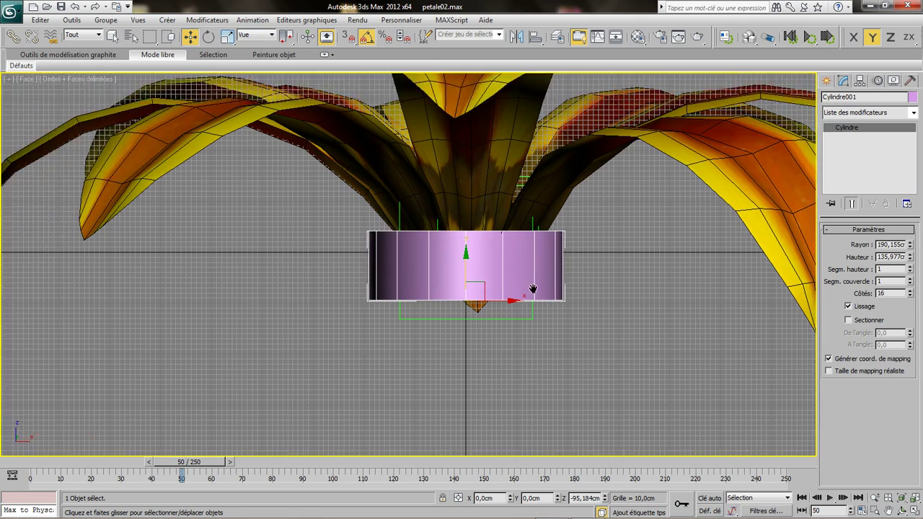
- Convert the cylinder under the petals to an editable poly
{"action": "key", "text": "p"}
{"action": "middle_click_drag", "start_coordinate": [484, 284], "coordinate": [470, 367]}
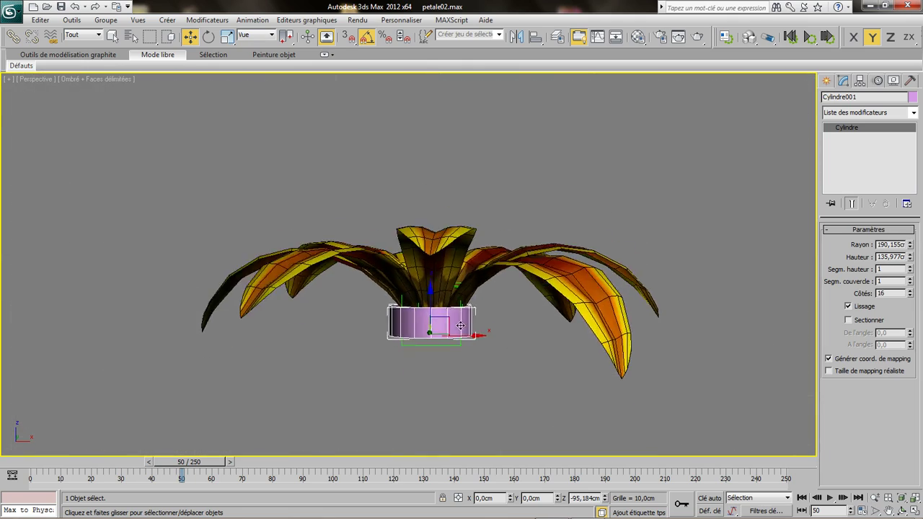
{"action": "scroll", "coordinate": [461, 332], "scroll_direction": "up", "scroll_amount": 6}
{"action": "middle_click_drag", "start_coordinate": [451, 307], "coordinate": [757, 367], "text": "alt"}
{"action": "middle_click_drag", "start_coordinate": [697, 393], "coordinate": [569, 242]}
{"action": "middle_click_drag", "start_coordinate": [570, 242], "coordinate": [465, 259], "text": "alt"}
{"action": "right_click", "coordinate": [392, 334]}
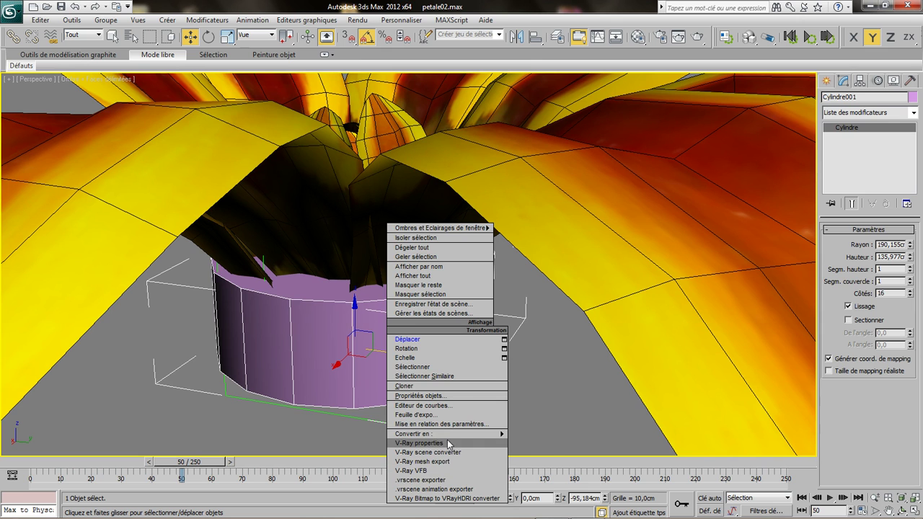
{"action": "mouse_move", "coordinate": [448, 435]}
{"action": "left_click", "coordinate": [552, 443]}
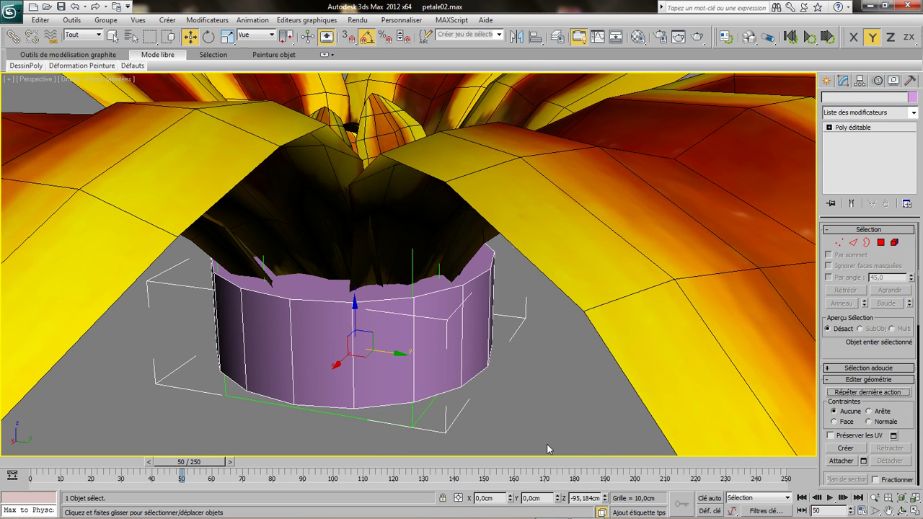
- Delete the top and bottom cap polygons of the cylinder
{"action": "left_click", "coordinate": [881, 243]}
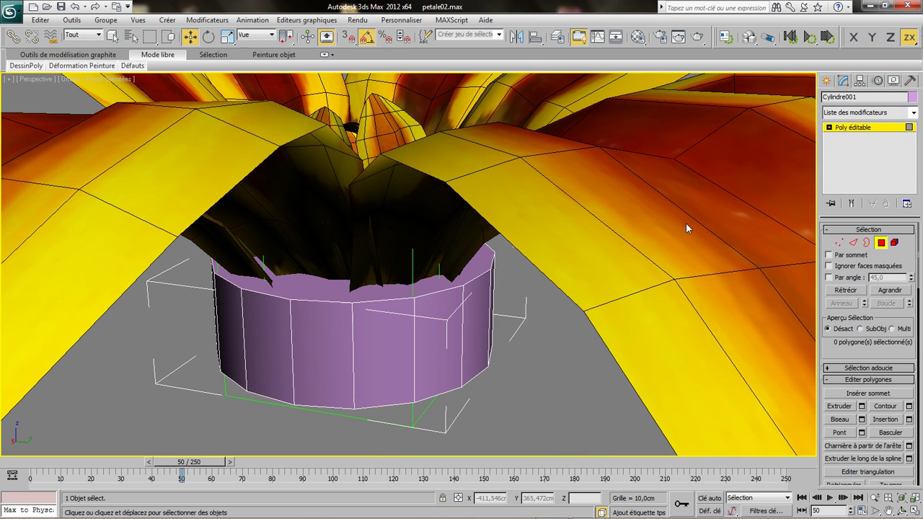
{"action": "left_click", "coordinate": [378, 292]}
{"action": "middle_click_drag", "start_coordinate": [379, 332], "coordinate": [386, 269], "text": "alt"}
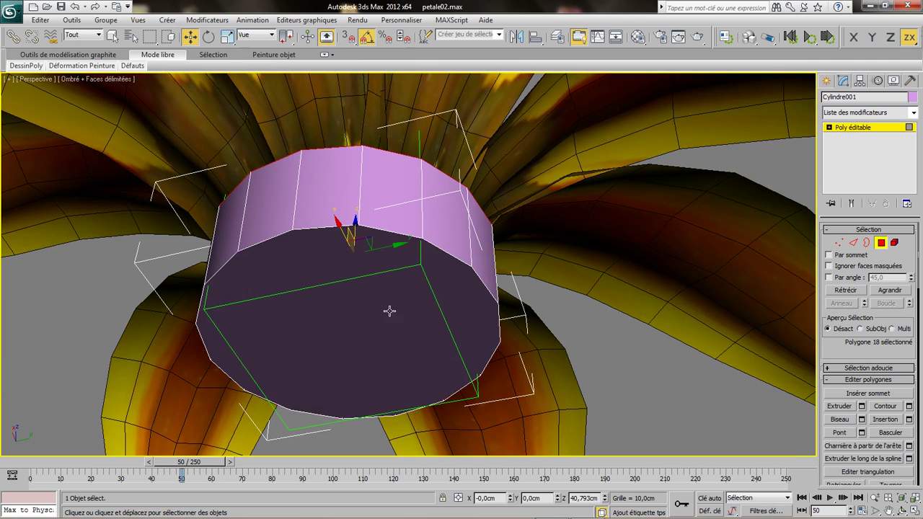
{"action": "left_click", "coordinate": [388, 332], "text": "ctrl"}
{"action": "middle_click_drag", "start_coordinate": [388, 332], "coordinate": [414, 370], "text": "alt"}
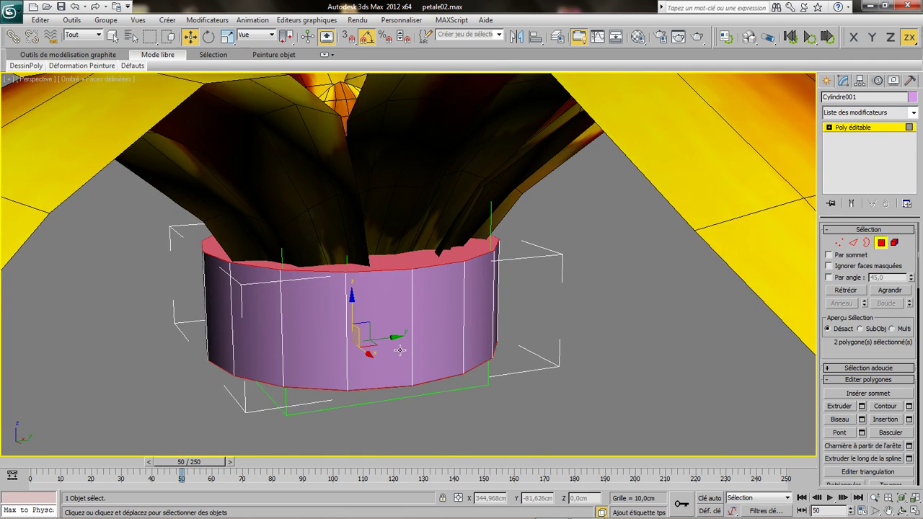
{"action": "key", "text": "Delete"}
{"action": "middle_click_drag", "start_coordinate": [477, 316], "coordinate": [485, 306]}
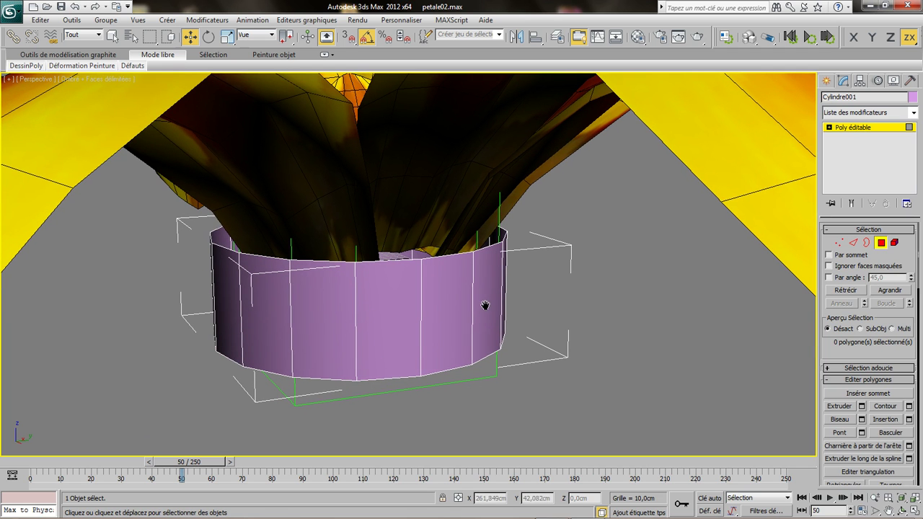
- Extend the cylinder's lower open border downward into a new ring of faces and flare it slightly outward
{"action": "left_click", "coordinate": [866, 242]}
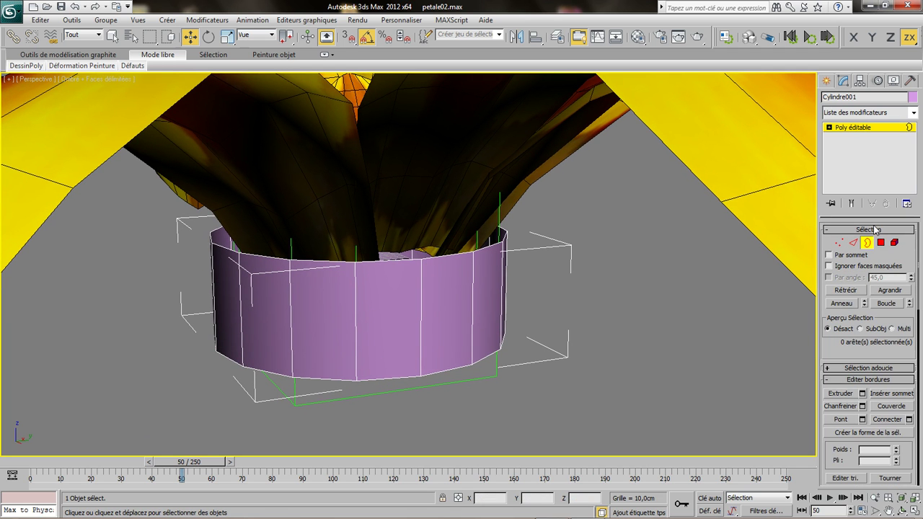
{"action": "middle_click_drag", "start_coordinate": [461, 339], "coordinate": [441, 289], "text": "alt"}
{"action": "left_click", "coordinate": [437, 334]}
{"action": "middle_click_drag", "start_coordinate": [438, 348], "coordinate": [424, 226], "text": "alt"}
{"action": "key", "text": "f"}
{"action": "scroll", "coordinate": [417, 225], "scroll_direction": "down", "scroll_amount": 6}
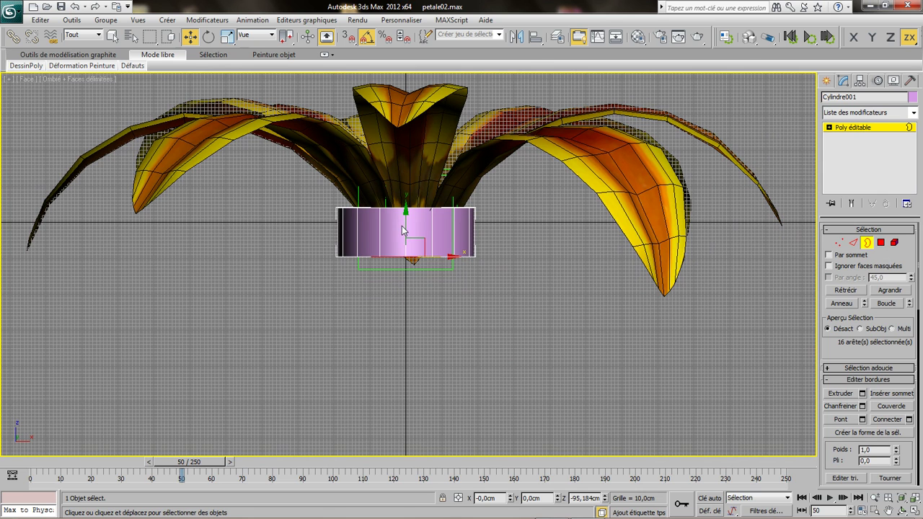
{"action": "left_click_drag", "start_coordinate": [406, 221], "coordinate": [408, 258], "text": "shift"}
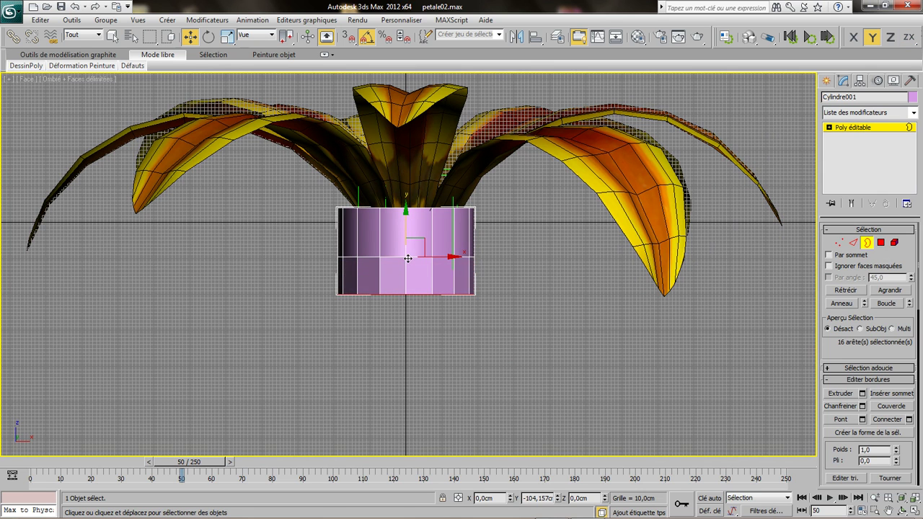
{"action": "right_click", "coordinate": [411, 284]}
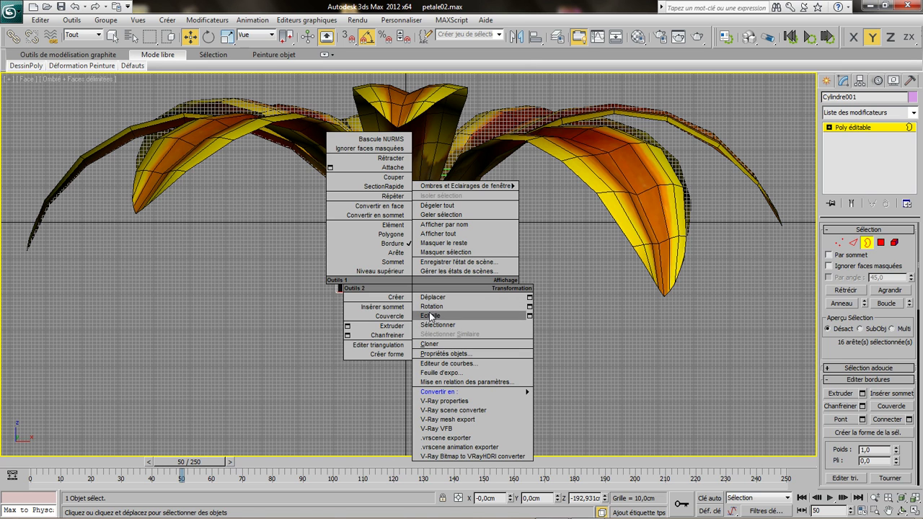
{"action": "left_click", "coordinate": [430, 317]}
{"action": "mouse_move", "coordinate": [414, 285]}
{"action": "left_mouse_down"}
{"action": "mouse_move", "coordinate": [414, 276]}
{"action": "mouse_move", "coordinate": [410, 320]}
{"action": "mouse_move", "coordinate": [411, 299]}
{"action": "left_mouse_up"}
- Extend the lower border down by another ring and scale it outward to about 137% for the widest part
{"action": "right_click", "coordinate": [412, 279]}
{"action": "left_click", "coordinate": [433, 291]}
{"action": "right_click", "coordinate": [412, 325]}
{"action": "left_click", "coordinate": [427, 353]}
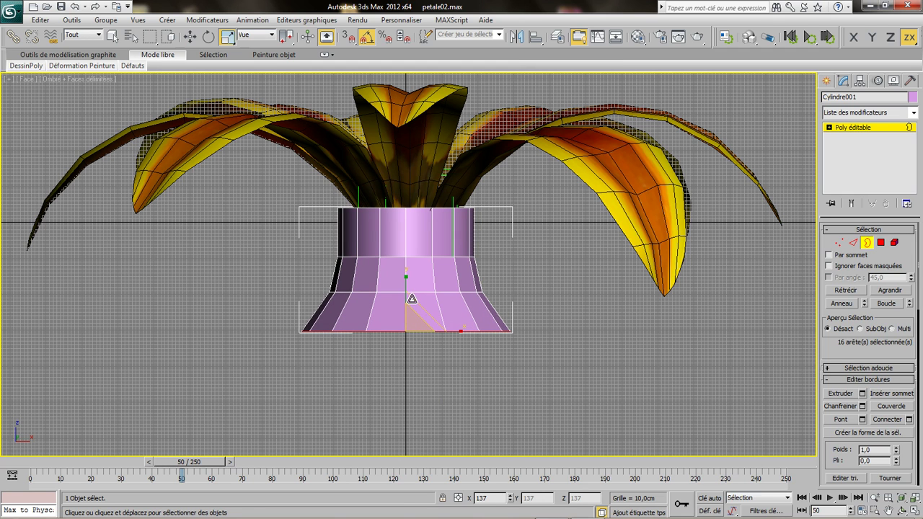
- Extend the border below the widest part by one more ring and scale it slightly inward
{"action": "right_click", "coordinate": [412, 310]}
{"action": "left_click", "coordinate": [430, 321]}
{"action": "left_click_drag", "start_coordinate": [405, 289], "coordinate": [414, 361], "text": "shift"}
{"action": "right_click", "coordinate": [406, 327]}
{"action": "left_click", "coordinate": [425, 356]}
- Extend the lower border down to Z about -506 cm and scale it inward to taper the base
{"action": "right_click", "coordinate": [414, 344]}
{"action": "left_click", "coordinate": [428, 356]}
{"action": "left_click_drag", "start_coordinate": [406, 328], "coordinate": [408, 366], "text": "shift"}
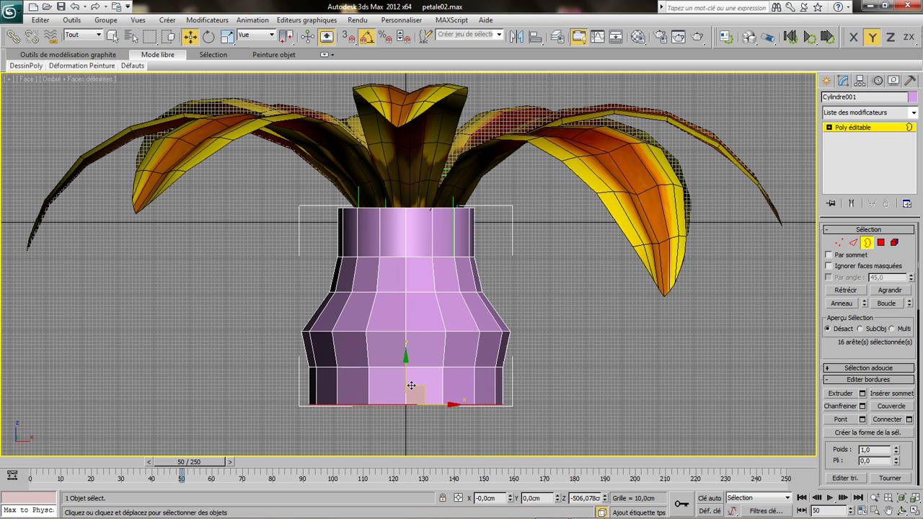
{"action": "right_click", "coordinate": [408, 367]}
{"action": "left_click", "coordinate": [426, 374]}
{"action": "left_click_drag", "start_coordinate": [410, 406], "coordinate": [466, 437]}
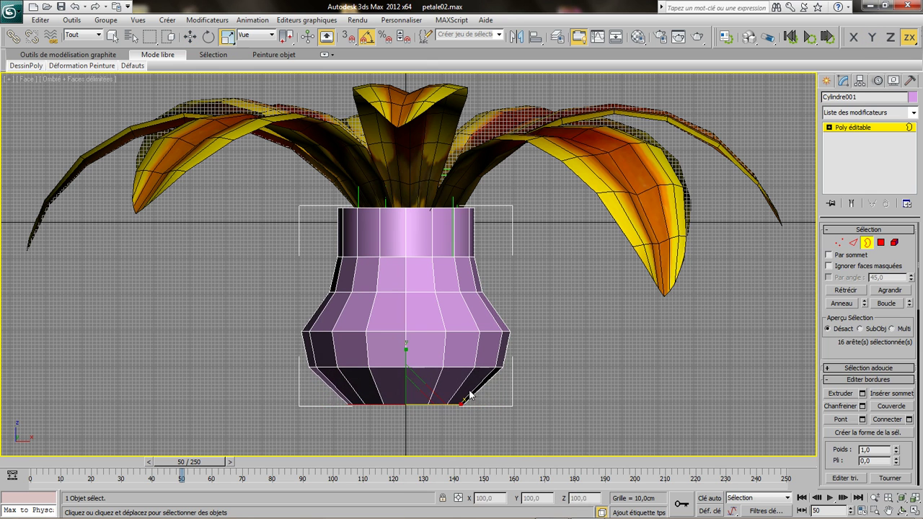
- Extend the tapered border a short distance downward and shrink it to a small opening at the bottom
{"action": "middle_click_drag", "start_coordinate": [466, 434], "coordinate": [467, 350]}
{"action": "right_click", "coordinate": [413, 319]}
{"action": "left_click", "coordinate": [427, 326]}
{"action": "left_click_drag", "start_coordinate": [406, 289], "coordinate": [537, 479], "text": "shift"}
{"action": "right_click", "coordinate": [409, 318]}
{"action": "left_click", "coordinate": [433, 346]}
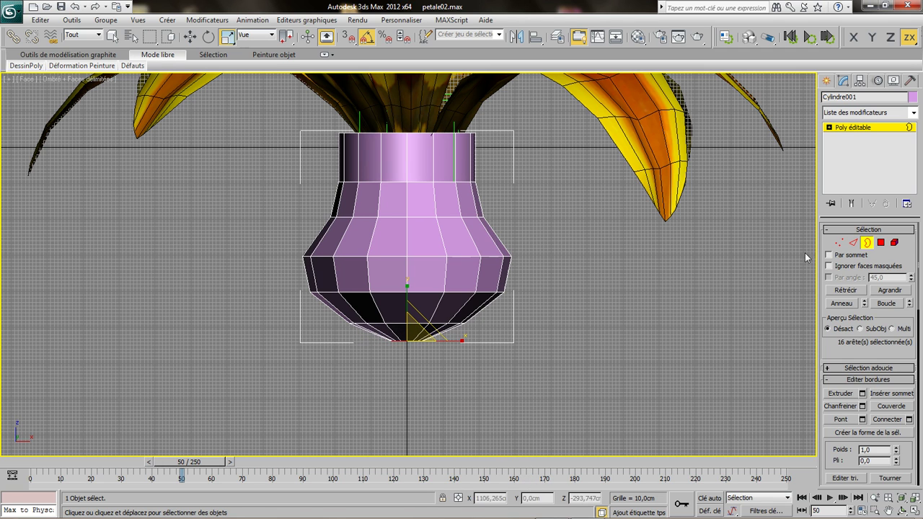
- Scale the vertex ring at the widest part and the two rings above it inward to form a narrower neck
{"action": "left_click", "coordinate": [840, 243]}
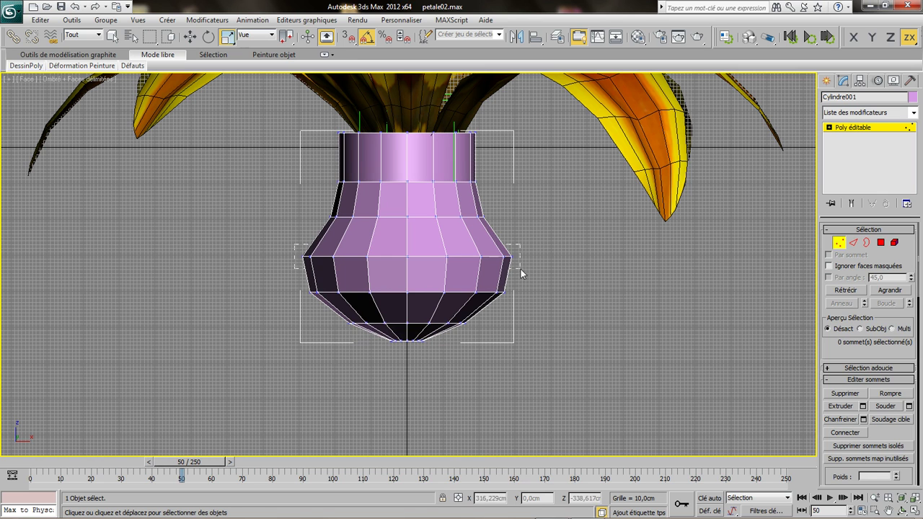
{"action": "left_click_drag", "start_coordinate": [525, 273], "coordinate": [525, 273]}
{"action": "left_click_drag", "start_coordinate": [413, 248], "coordinate": [415, 250]}
{"action": "left_click_drag", "start_coordinate": [490, 232], "coordinate": [496, 233]}
{"action": "left_click_drag", "start_coordinate": [410, 213], "coordinate": [429, 224]}
{"action": "left_click_drag", "start_coordinate": [501, 193], "coordinate": [502, 194]}
{"action": "left_click_drag", "start_coordinate": [418, 178], "coordinate": [432, 181]}
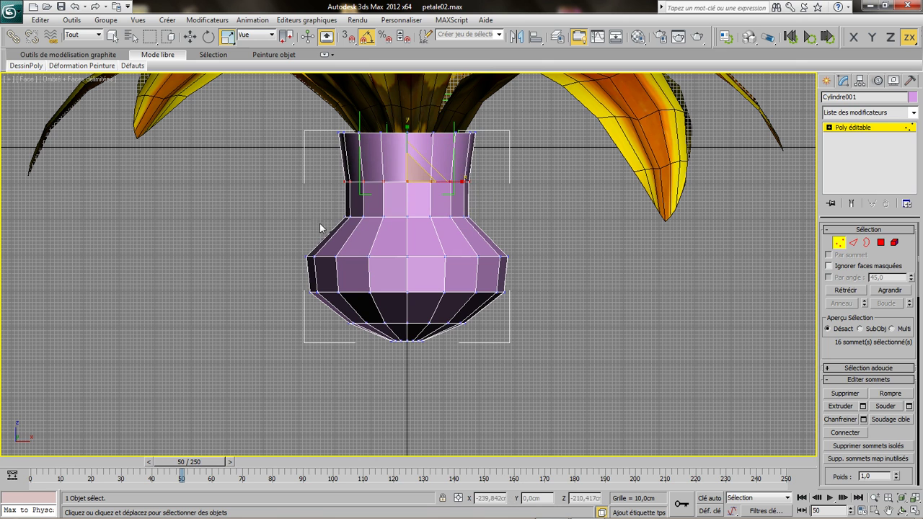
- Scale the widest vertex ring inward to about 89% and narrow the ring just below it to match
{"action": "left_click_drag", "start_coordinate": [542, 273], "coordinate": [542, 274]}
{"action": "left_click_drag", "start_coordinate": [411, 248], "coordinate": [416, 254]}
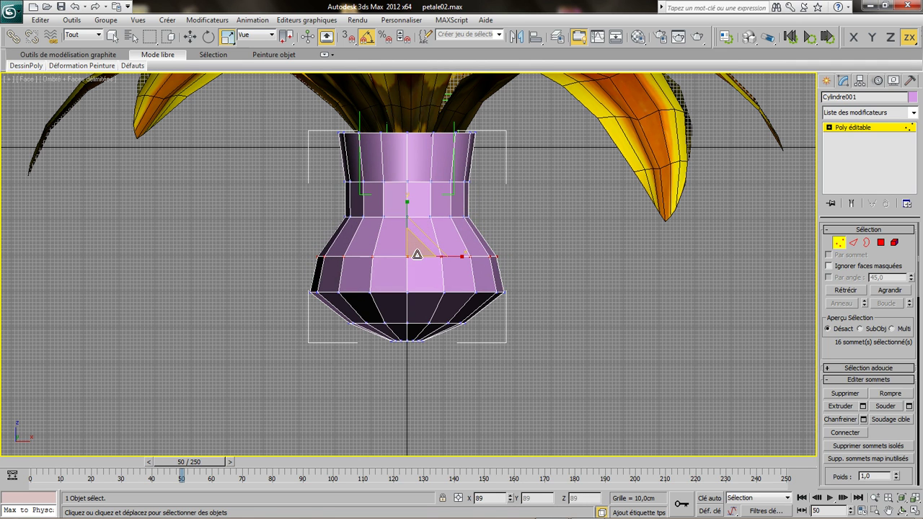
{"action": "left_click_drag", "start_coordinate": [522, 305], "coordinate": [522, 306]}
{"action": "left_click_drag", "start_coordinate": [423, 282], "coordinate": [431, 294]}
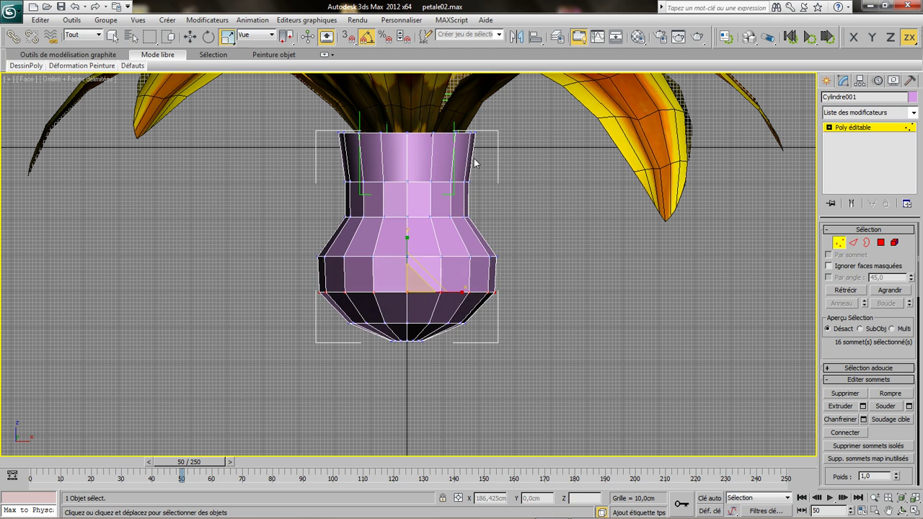
- Extend the bulb's bottom border straight down into a long thin stem ending at Z about -1192 cm
{"action": "scroll", "coordinate": [465, 253], "scroll_direction": "down", "scroll_amount": 4}
{"action": "scroll", "coordinate": [447, 292], "scroll_direction": "up", "scroll_amount": 4}
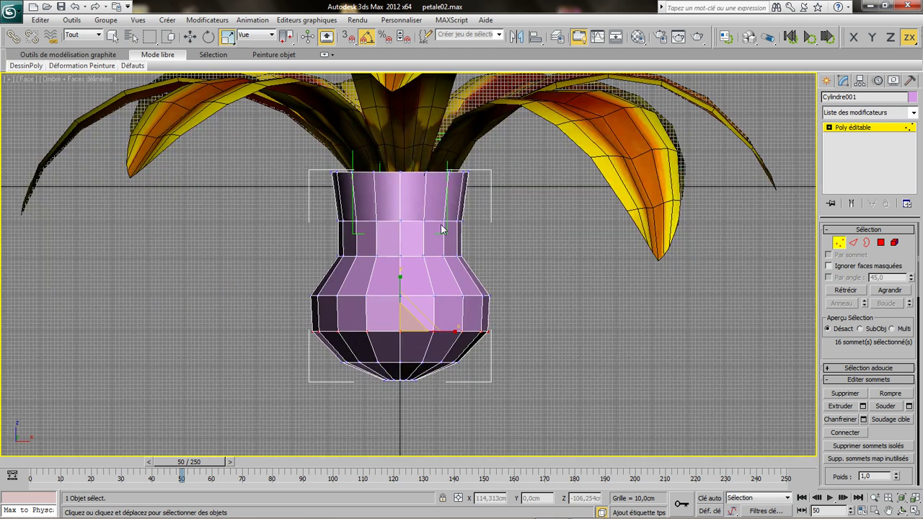
{"action": "scroll", "coordinate": [465, 239], "scroll_direction": "up", "scroll_amount": 4}
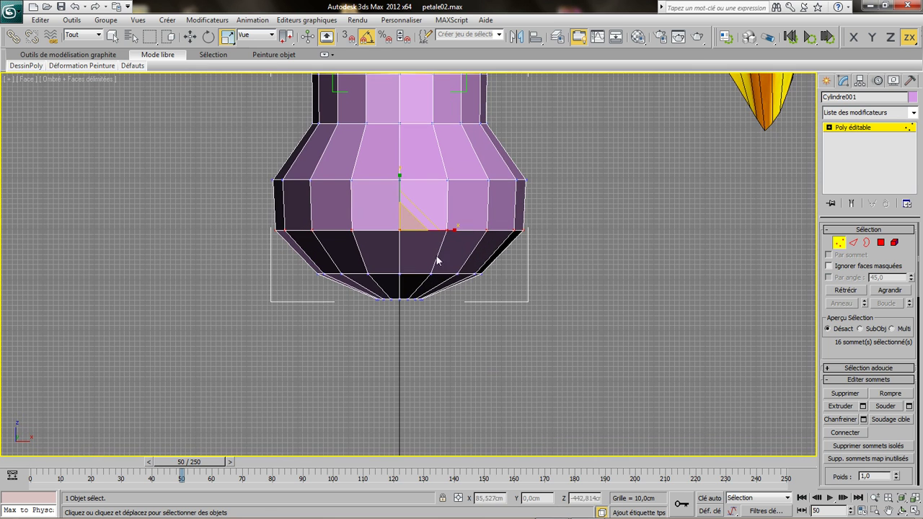
{"action": "left_click_drag", "start_coordinate": [367, 312], "coordinate": [443, 296]}
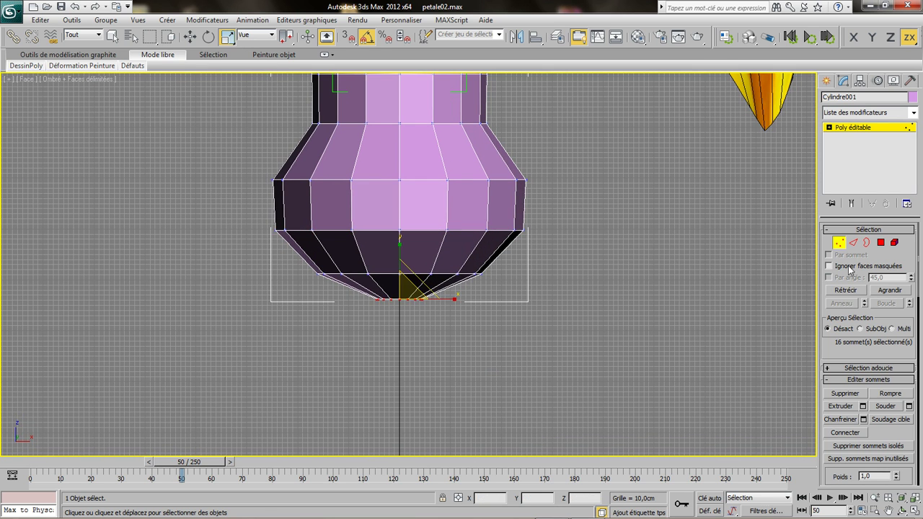
{"action": "left_click", "coordinate": [869, 242]}
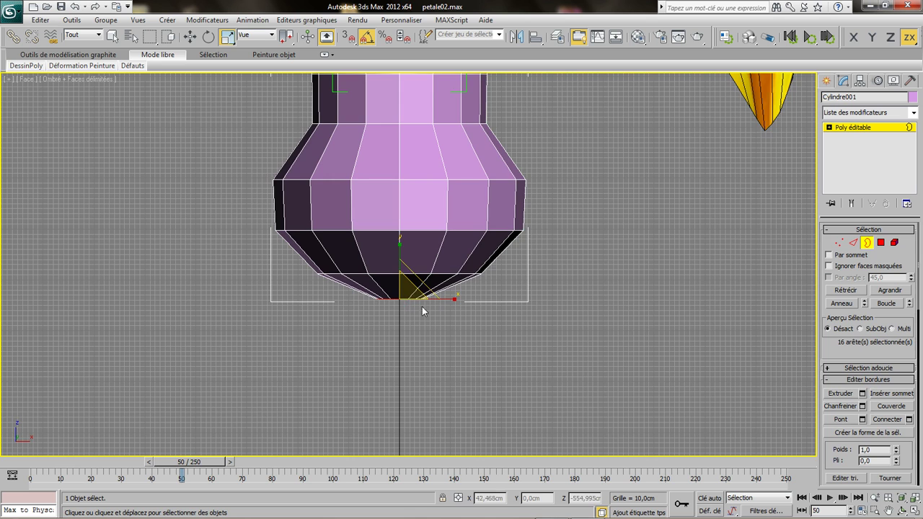
{"action": "scroll", "coordinate": [429, 321], "scroll_direction": "down", "scroll_amount": 2}
{"action": "scroll", "coordinate": [429, 320], "scroll_direction": "up", "scroll_amount": 1}
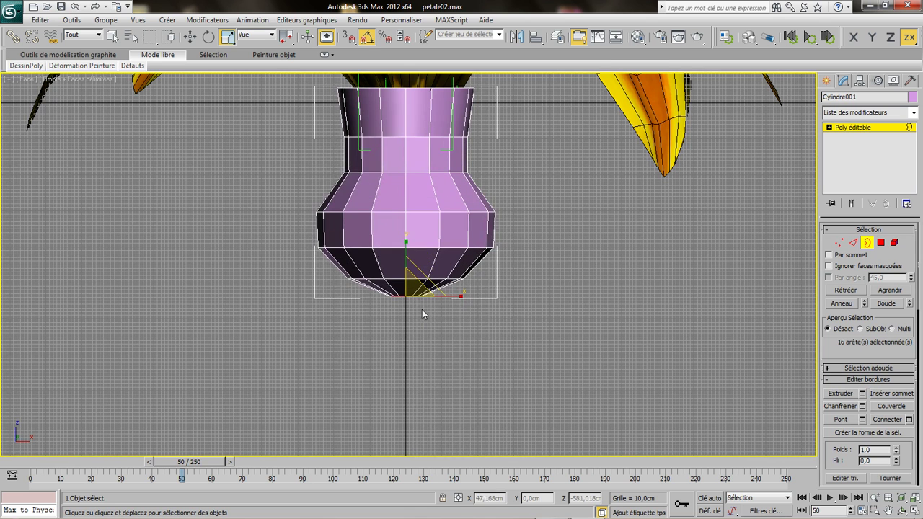
{"action": "right_click", "coordinate": [411, 292]}
{"action": "left_click", "coordinate": [436, 311]}
{"action": "left_click_drag", "start_coordinate": [409, 274], "coordinate": [409, 439], "text": "shift"}
{"action": "middle_click_drag", "start_coordinate": [458, 374], "coordinate": [480, 250]}
{"action": "scroll", "coordinate": [468, 252], "scroll_direction": "down", "scroll_amount": 3}
{"action": "left_click_drag", "start_coordinate": [417, 267], "coordinate": [417, 303]}
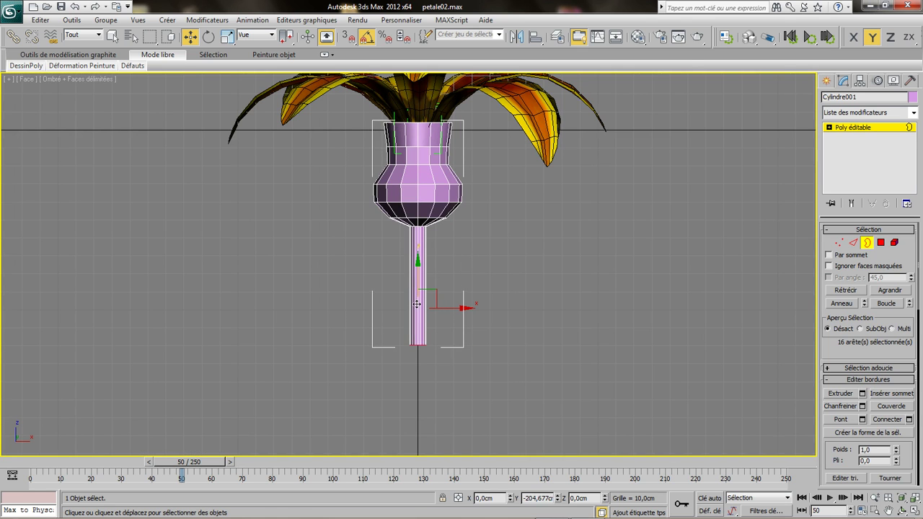
- Select the ring of vertical stem edges and connect them with 5 segments
{"action": "middle_click_drag", "start_coordinate": [447, 283], "coordinate": [448, 316]}
{"action": "scroll", "coordinate": [448, 315], "scroll_direction": "up", "scroll_amount": 5}
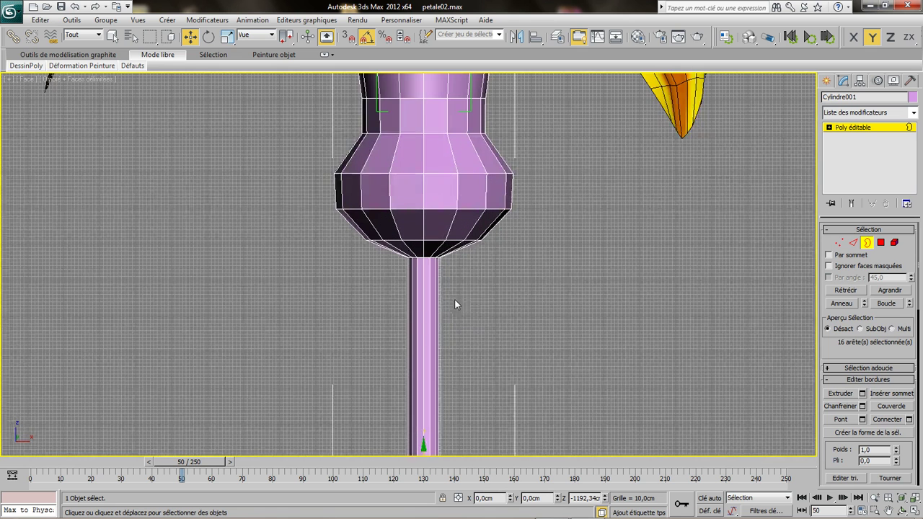
{"action": "left_click", "coordinate": [853, 243]}
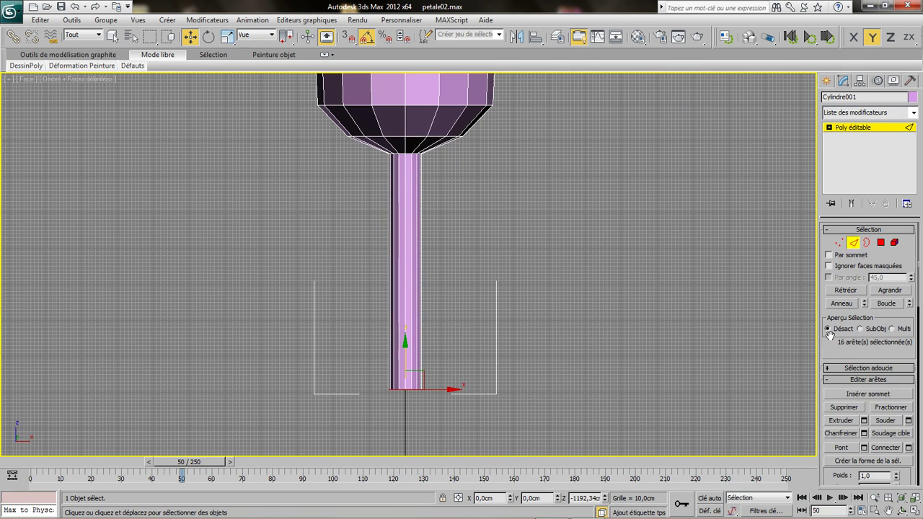
{"action": "left_click", "coordinate": [411, 280]}
{"action": "left_click", "coordinate": [842, 303]}
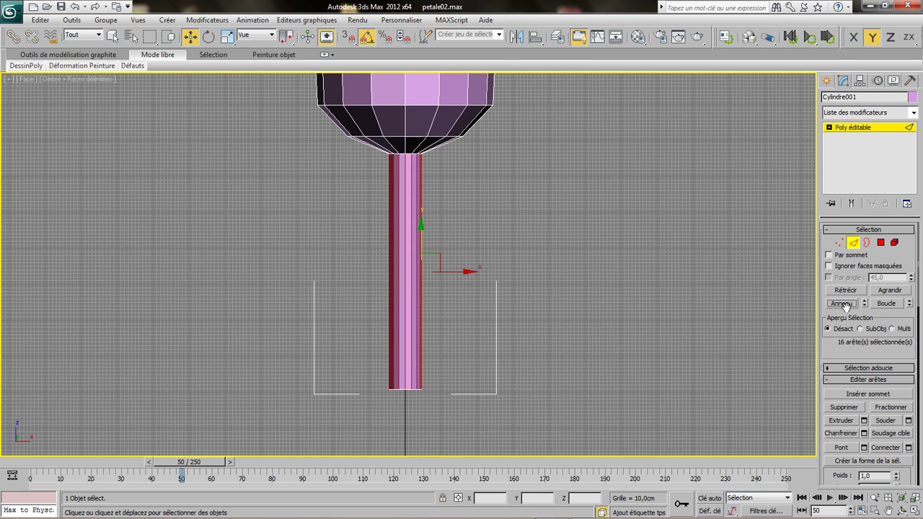
{"action": "scroll", "coordinate": [909, 348], "scroll_direction": "down", "scroll_amount": 2}
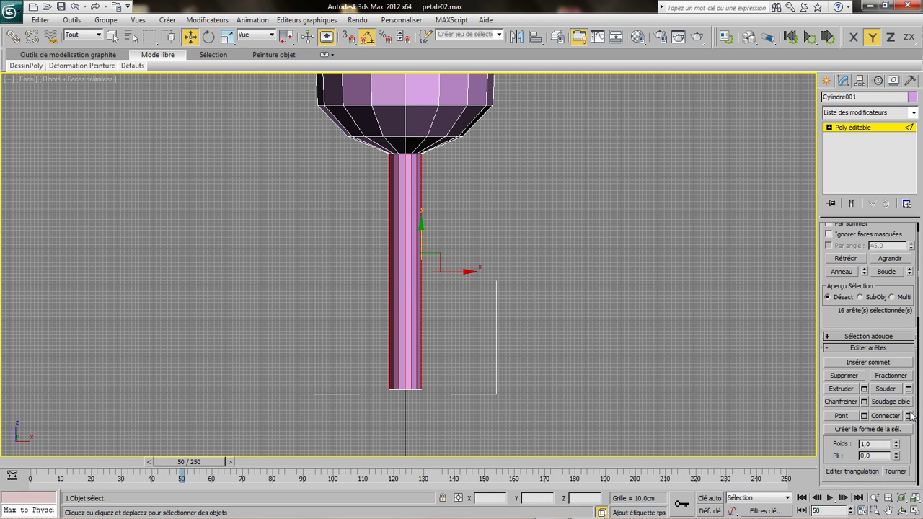
{"action": "left_click", "coordinate": [908, 416]}
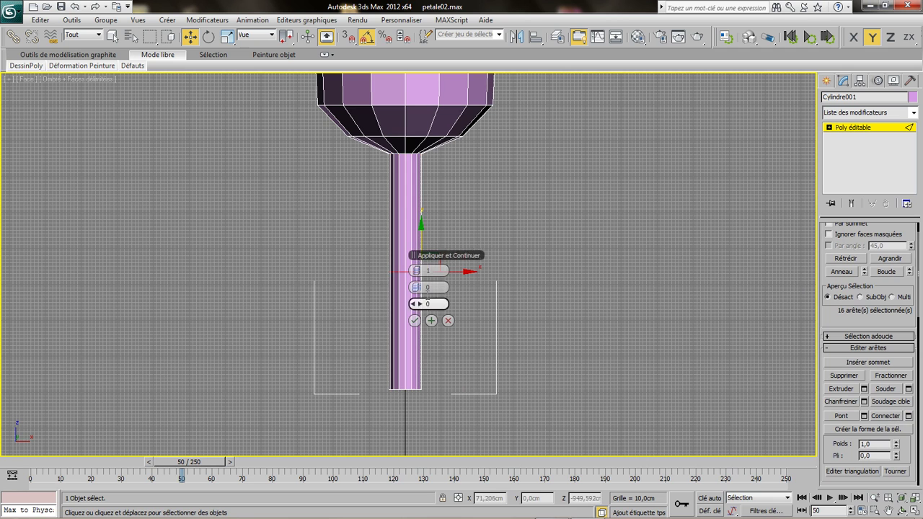
{"action": "left_click_drag", "start_coordinate": [421, 275], "coordinate": [418, 271]}
{"action": "left_click", "coordinate": [420, 271]}
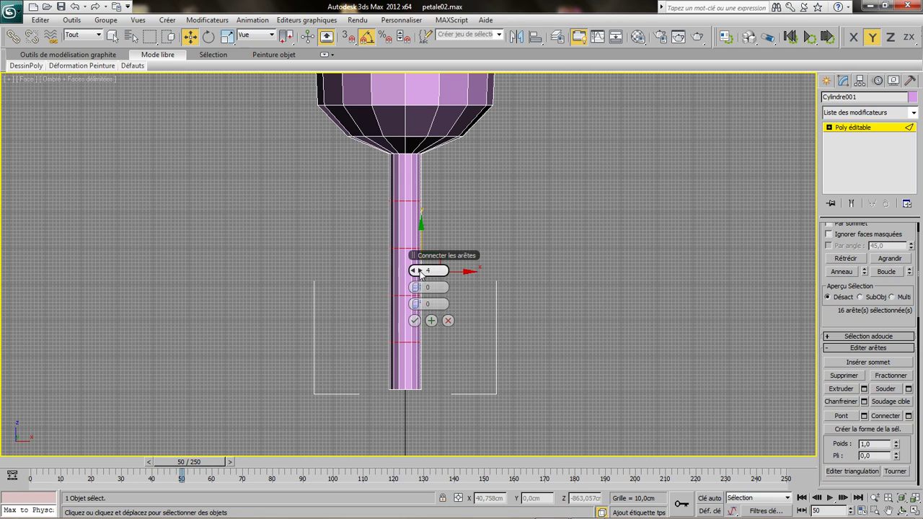
{"action": "left_click", "coordinate": [421, 270]}
{"action": "left_click", "coordinate": [414, 320]}
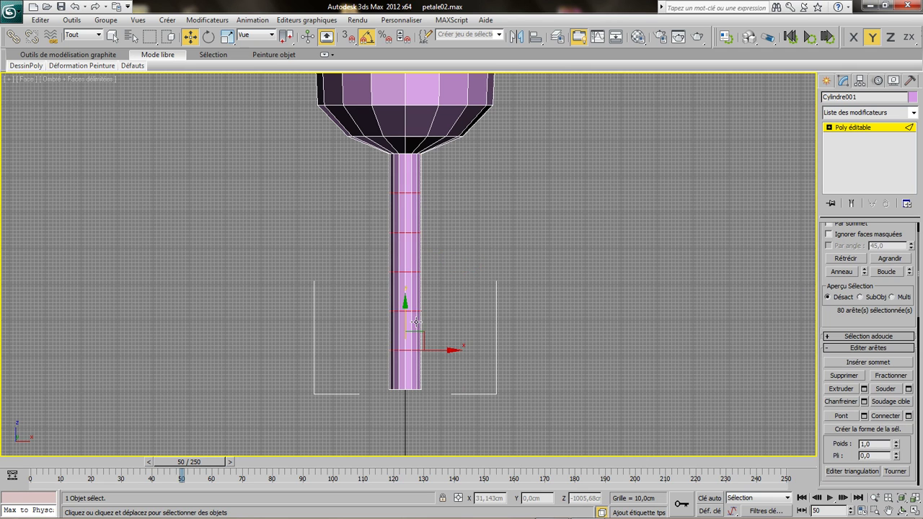
- Scale the first vertex ring below the bulb inward to narrow the top of the stem
{"action": "middle_click_drag", "start_coordinate": [426, 272], "coordinate": [446, 327]}
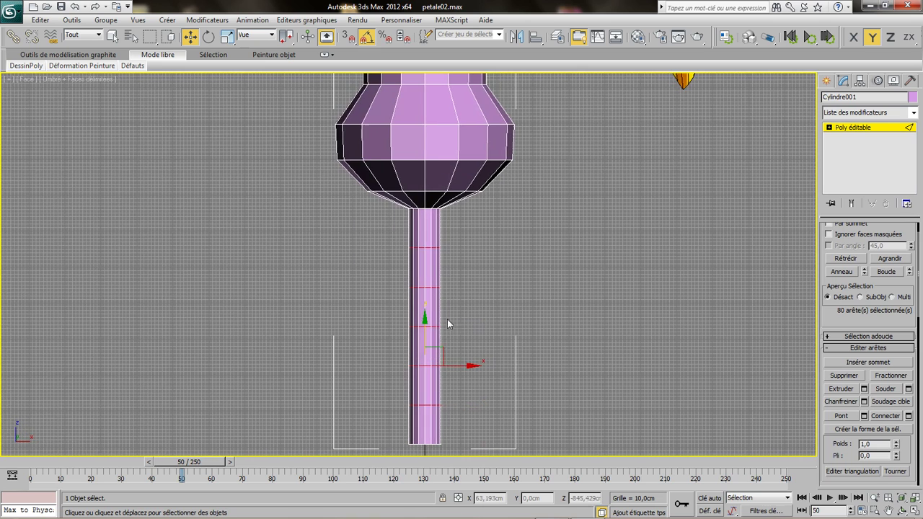
{"action": "scroll", "coordinate": [448, 263], "scroll_direction": "down", "scroll_amount": 3}
{"action": "scroll", "coordinate": [450, 267], "scroll_direction": "up", "scroll_amount": 3}
{"action": "left_click", "coordinate": [829, 128]}
{"action": "left_click", "coordinate": [855, 138]}
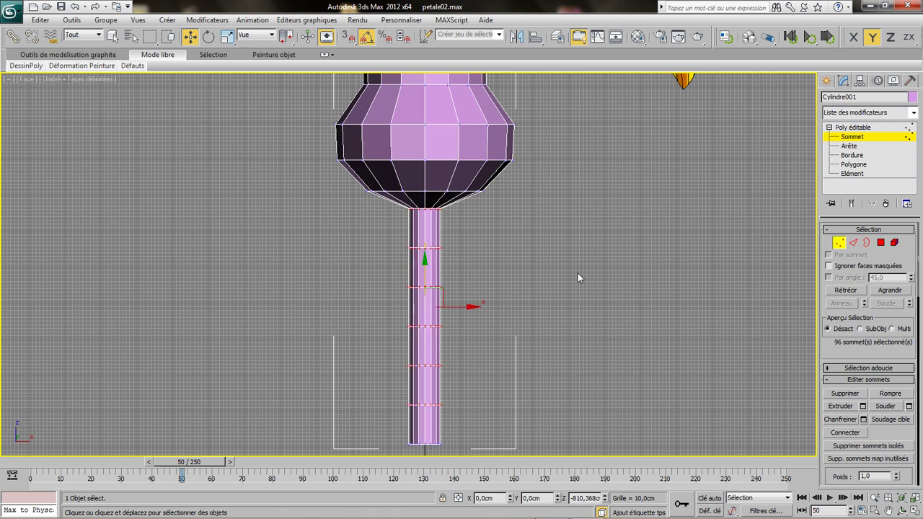
{"action": "middle_click_drag", "start_coordinate": [574, 273], "coordinate": [617, 276]}
{"action": "scroll", "coordinate": [618, 276], "scroll_direction": "up", "scroll_amount": 3}
{"action": "left_click_drag", "start_coordinate": [576, 267], "coordinate": [577, 268]}
{"action": "right_click", "coordinate": [490, 251]}
{"action": "left_click", "coordinate": [514, 277]}
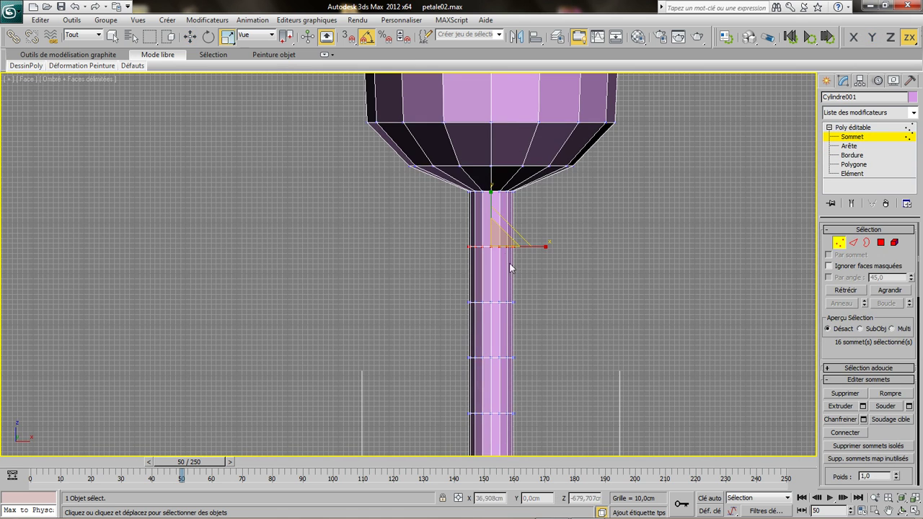
{"action": "left_click_drag", "start_coordinate": [497, 237], "coordinate": [509, 260]}
- Scale the vertex ring at the lower edge of the bulb's widest band inward to about 97%
{"action": "middle_click_drag", "start_coordinate": [509, 223], "coordinate": [509, 309]}
{"action": "left_click_drag", "start_coordinate": [673, 181], "coordinate": [673, 181]}
{"action": "left_click_drag", "start_coordinate": [499, 150], "coordinate": [501, 153]}
{"action": "left_click_drag", "start_coordinate": [340, 197], "coordinate": [608, 231]}
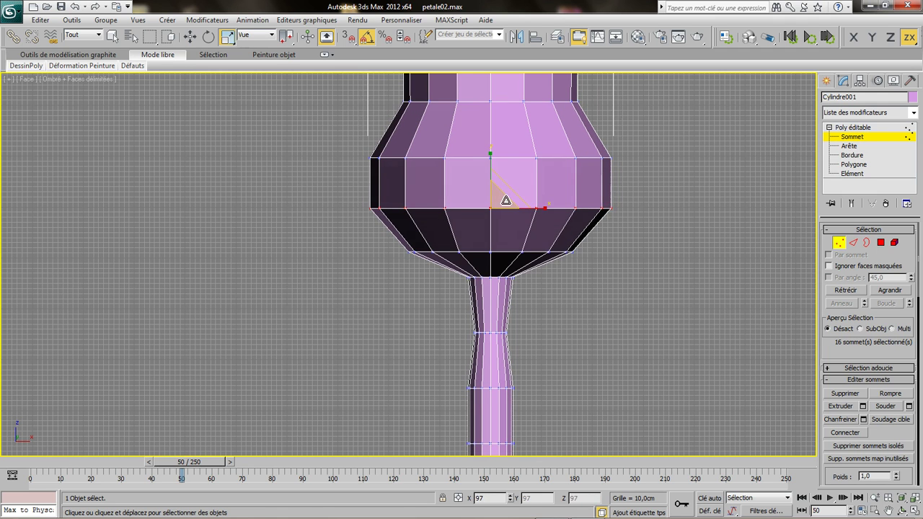
- Scale the remaining inner vertex rings down the stem inward, with the lowest one at about 81%
{"action": "middle_click_drag", "start_coordinate": [532, 319], "coordinate": [503, 207]}
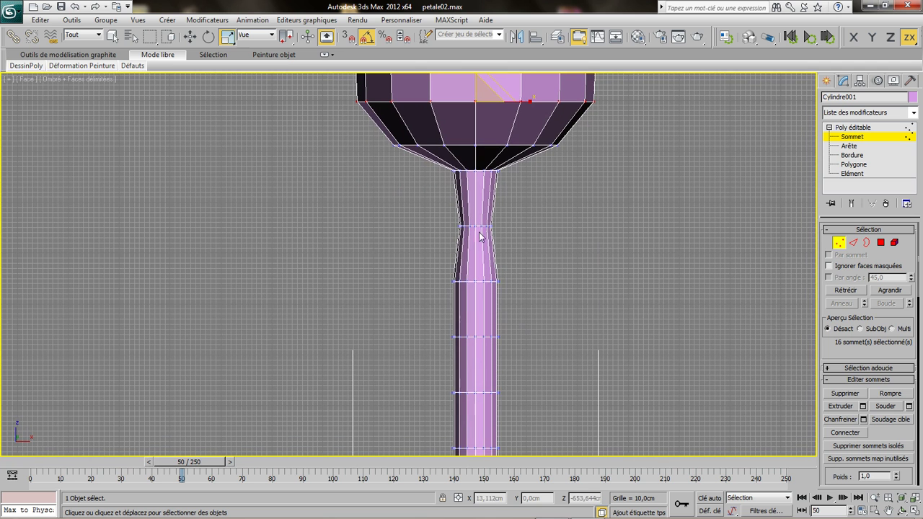
{"action": "left_click_drag", "start_coordinate": [544, 297], "coordinate": [543, 296]}
{"action": "left_click_drag", "start_coordinate": [484, 275], "coordinate": [509, 303]}
{"action": "middle_click_drag", "start_coordinate": [507, 307], "coordinate": [512, 210]}
{"action": "left_click_drag", "start_coordinate": [530, 251], "coordinate": [530, 251]}
{"action": "left_click_drag", "start_coordinate": [474, 238], "coordinate": [490, 259]}
{"action": "left_click_drag", "start_coordinate": [517, 303], "coordinate": [490, 304]}
{"action": "left_click_drag", "start_coordinate": [412, 339], "coordinate": [485, 353]}
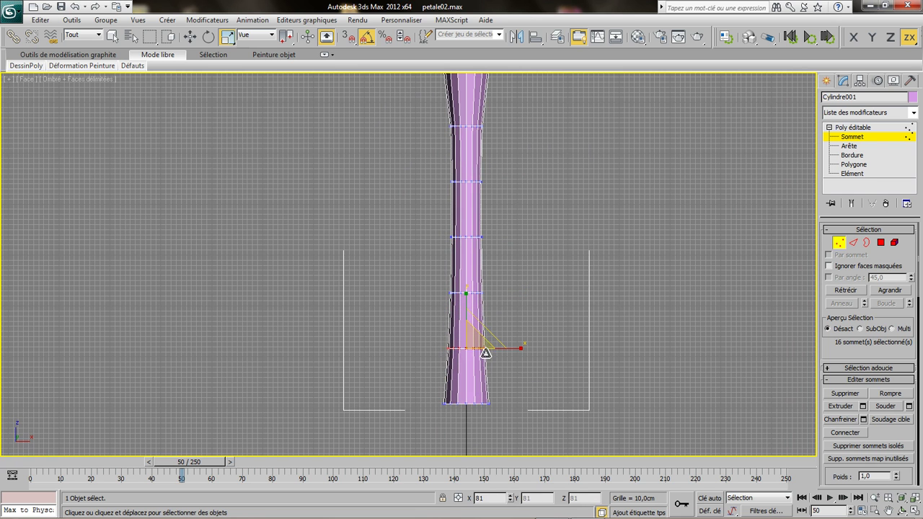
- Deselect the vertices, leave vertex editing and switch to the perspective view
{"action": "left_click", "coordinate": [532, 260]}
{"action": "scroll", "coordinate": [532, 260], "scroll_direction": "down", "scroll_amount": 4}
{"action": "scroll", "coordinate": [517, 244], "scroll_direction": "down", "scroll_amount": 3}
{"action": "scroll", "coordinate": [530, 237], "scroll_direction": "up", "scroll_amount": 2}
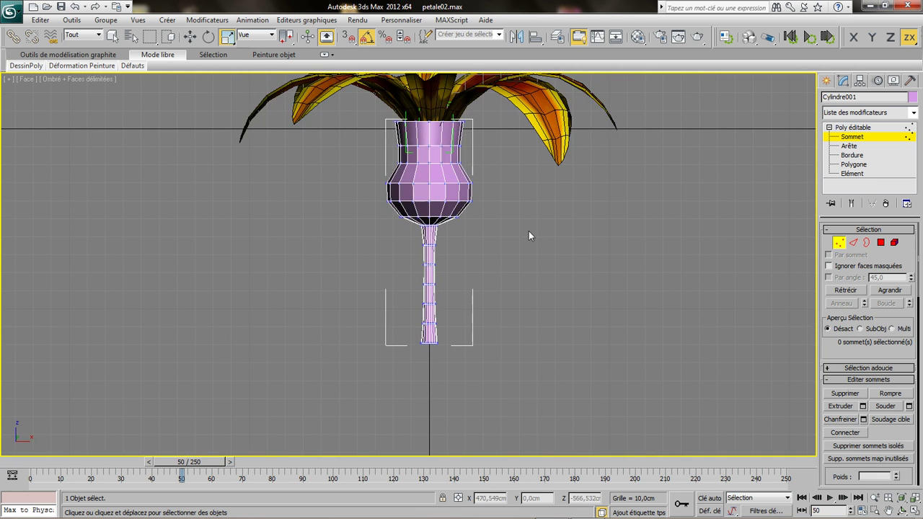
{"action": "left_click", "coordinate": [841, 245]}
{"action": "mouse_move", "coordinate": [581, 252]}
{"action": "middle_mouse_down"}
{"action": "mouse_move", "coordinate": [575, 288]}
{"action": "mouse_move", "coordinate": [523, 340]}
{"action": "mouse_move", "coordinate": [482, 324]}
{"action": "mouse_move", "coordinate": [604, 349]}
{"action": "mouse_move", "coordinate": [655, 301]}
{"action": "mouse_move", "coordinate": [584, 246]}
{"action": "mouse_move", "coordinate": [462, 303]}
{"action": "mouse_move", "coordinate": [349, 336]}
{"action": "mouse_move", "coordinate": [433, 350]}
{"action": "mouse_move", "coordinate": [623, 293]}
{"action": "mouse_move", "coordinate": [599, 231]}
{"action": "mouse_move", "coordinate": [602, 332]}
{"action": "mouse_move", "coordinate": [543, 318]}
{"action": "mouse_move", "coordinate": [534, 336]}
{"action": "mouse_move", "coordinate": [536, 270]}
{"action": "mouse_move", "coordinate": [575, 240]}
{"action": "middle_mouse_up"}
{"action": "key", "text": "p"}
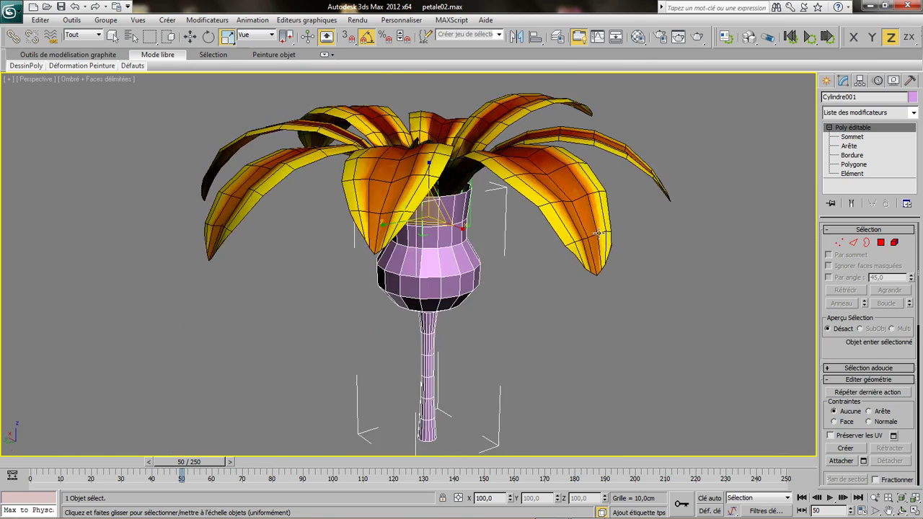
- Rename the stem object "tige fleur" and deselect it
{"action": "left_click", "coordinate": [866, 96]}
{"action": "type", "text": "tige fleur"}
{"action": "left_click", "coordinate": [613, 384]}
{"action": "middle_click_drag", "start_coordinate": [513, 324], "coordinate": [469, 318], "text": "alt"}
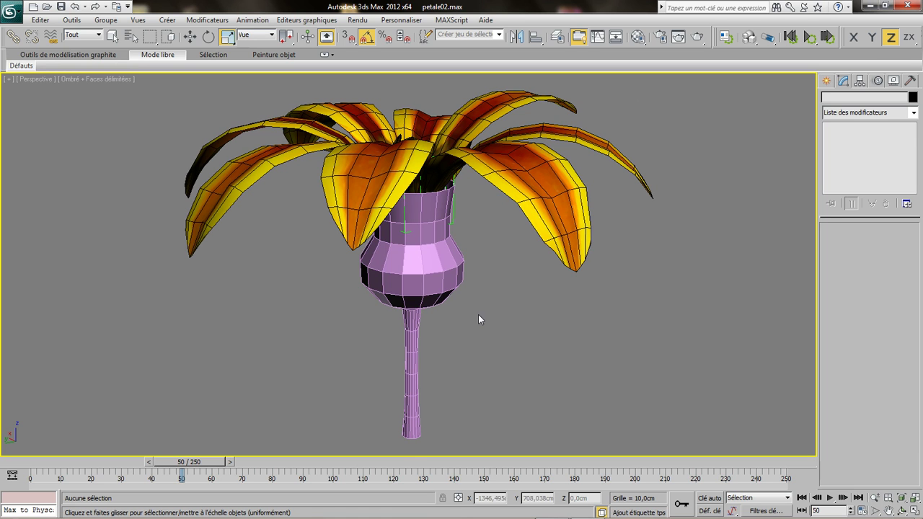